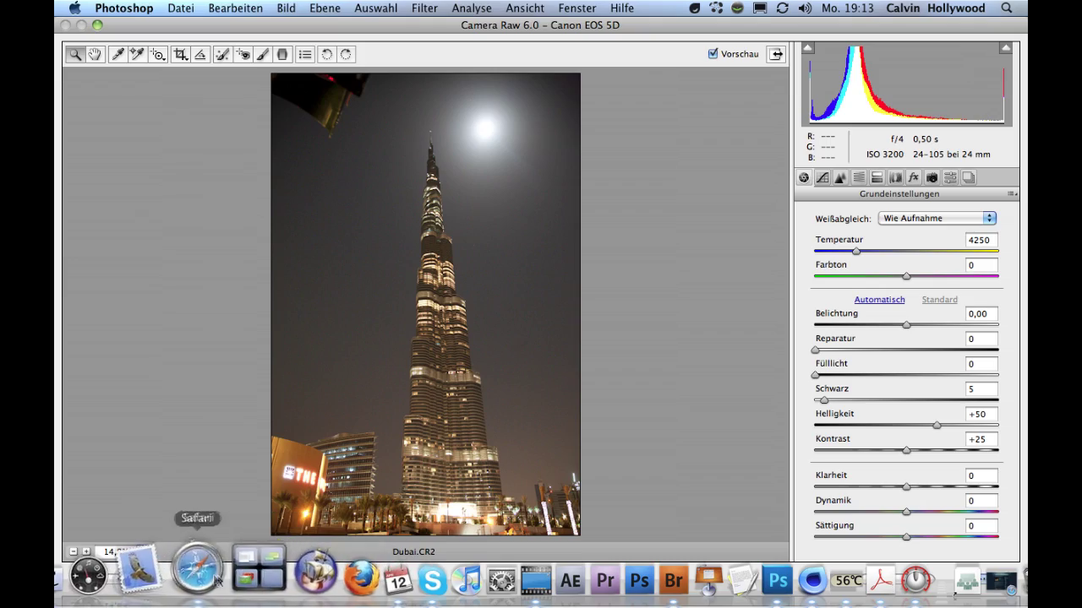
# Step: Switch to Safari, read the blog post announcing the Photoshop CS5 online session, and return to the Dubai.CR2 photo in Camera Raw
pyautogui.click(215, 572)
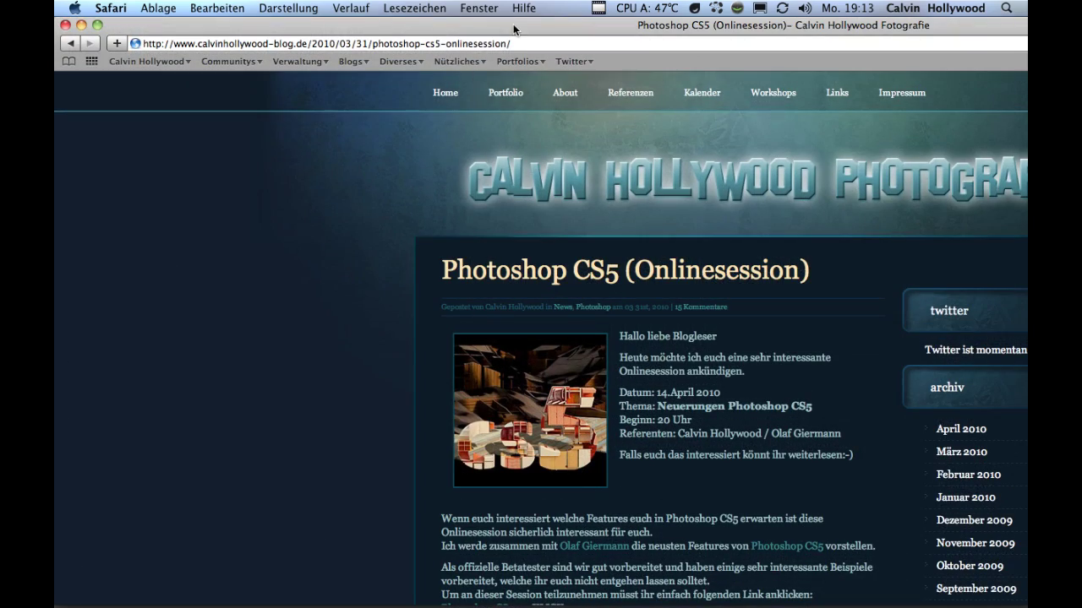
pyautogui.moveTo(486, 30); pyautogui.dragTo(312, 30)
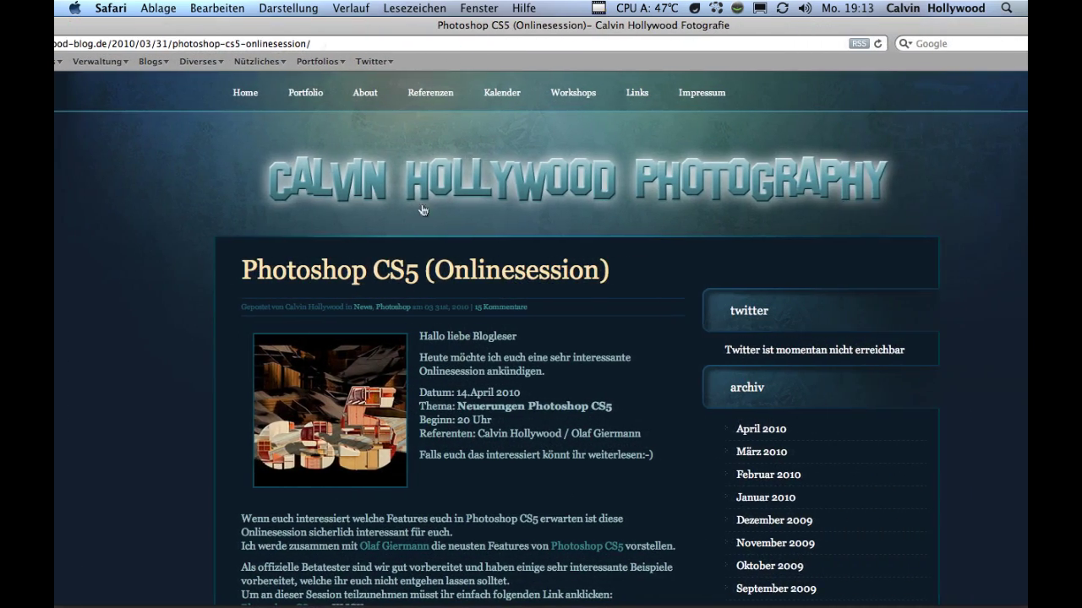
pyautogui.scroll(-2, 495, 314)
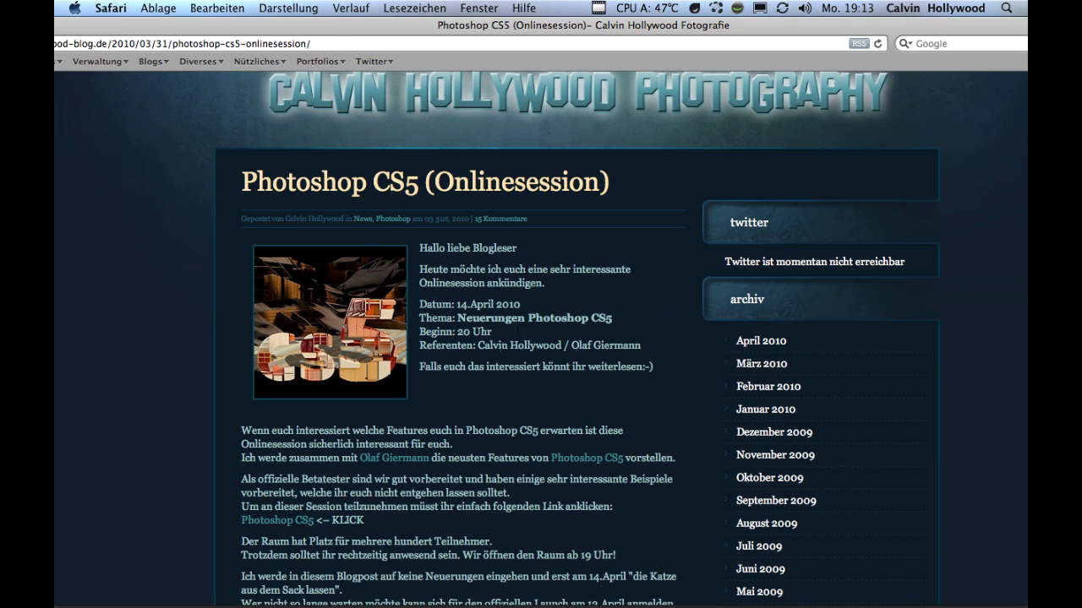
pyautogui.scroll(-5, 477, 338)
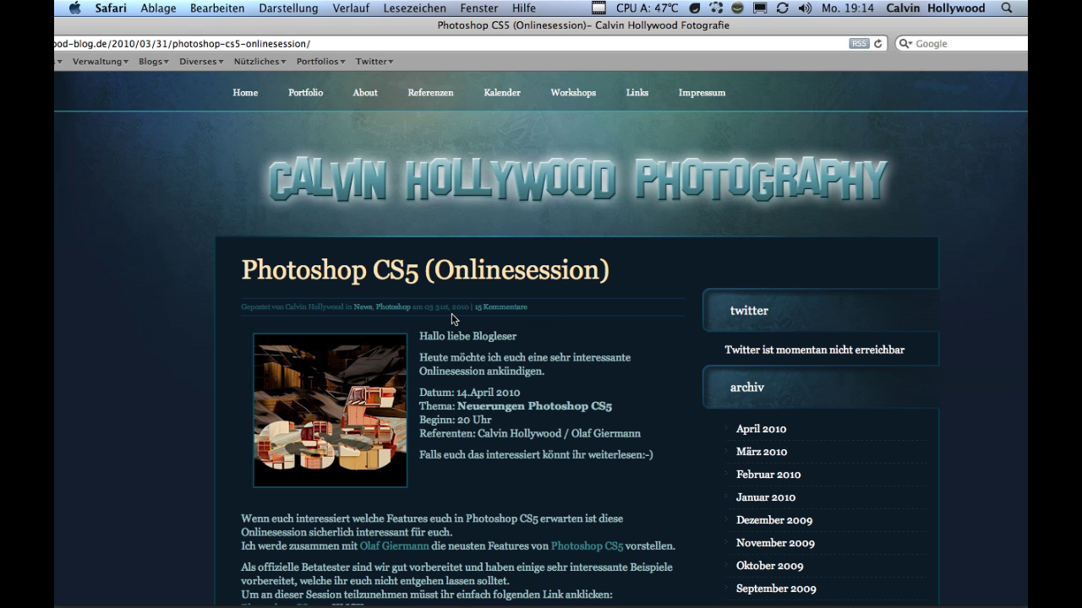
pyautogui.scroll(-2, 508, 438)
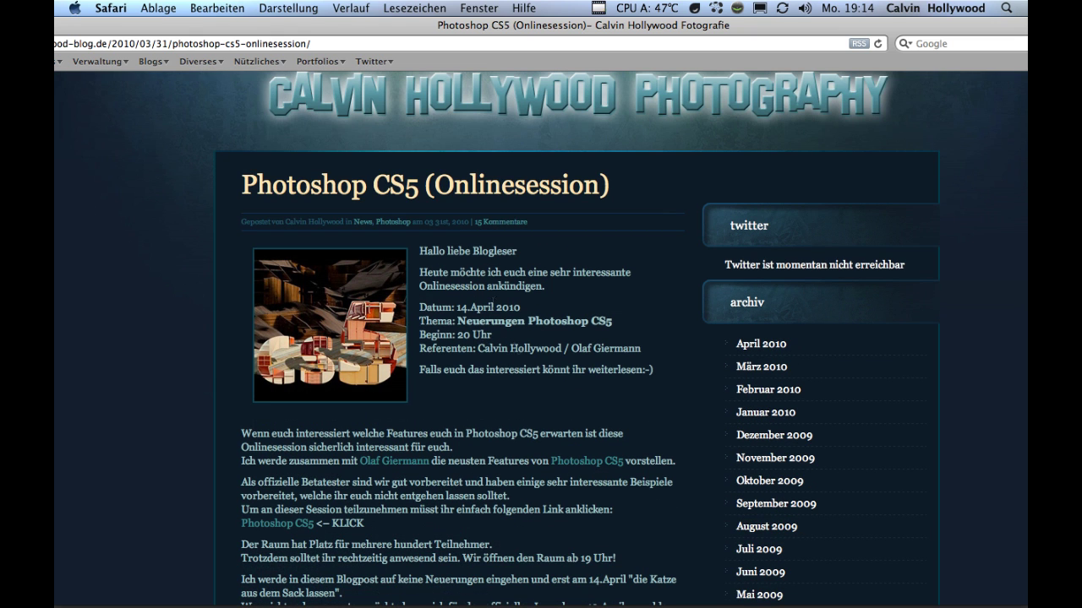
pyautogui.moveTo(87, 29); pyautogui.dragTo(345, 38)
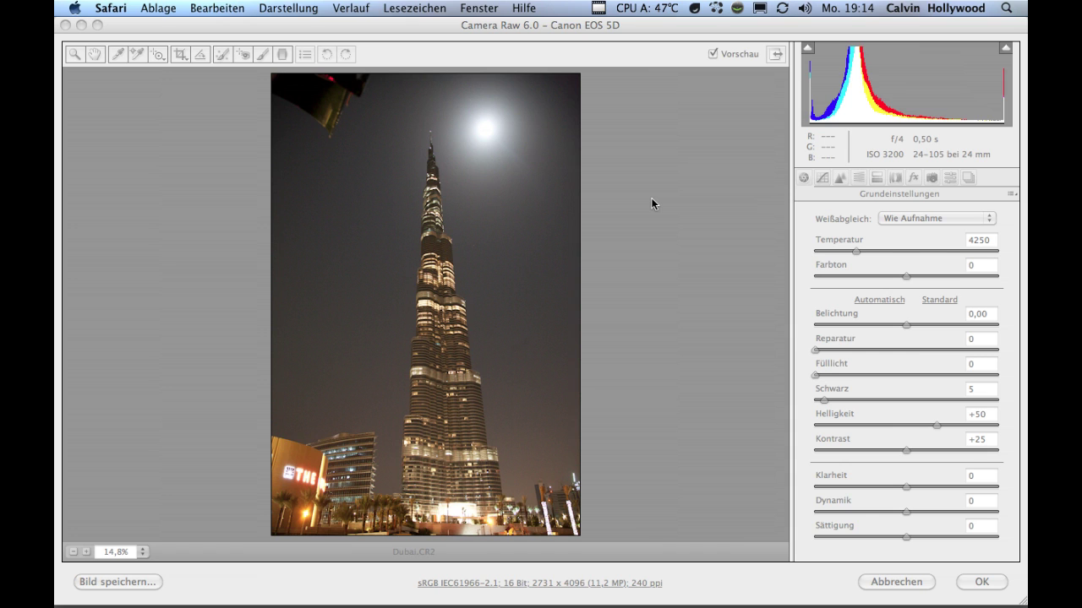
pyautogui.click(647, 184)
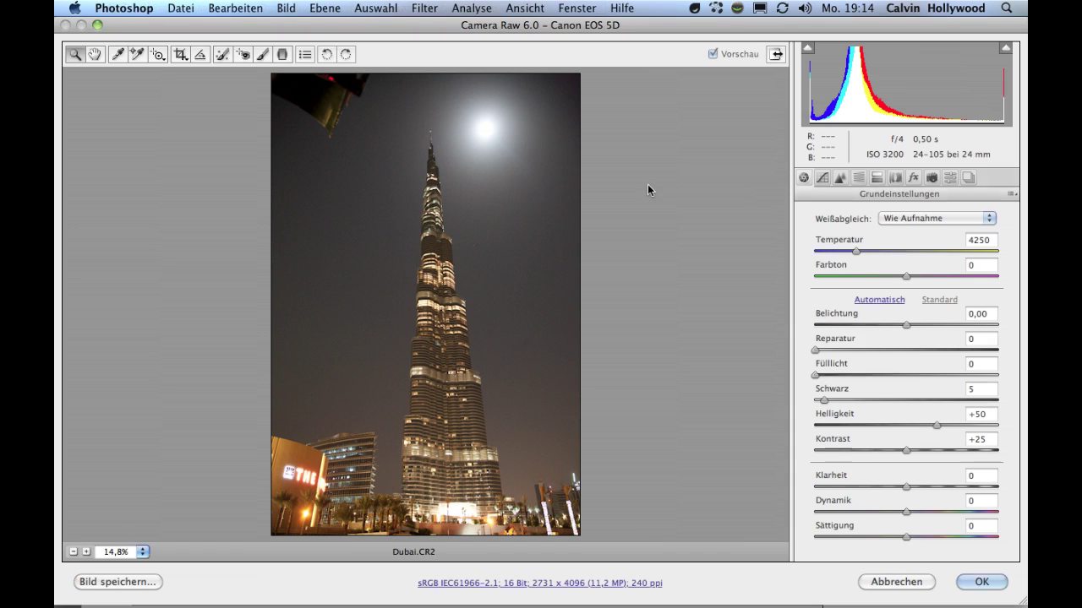
# Step: Reset the Camera Raw defaults for the Dubai.CR2 photo
pyautogui.click(647, 185)
pyautogui.click(495, 452)
pyautogui.click(1011, 195)
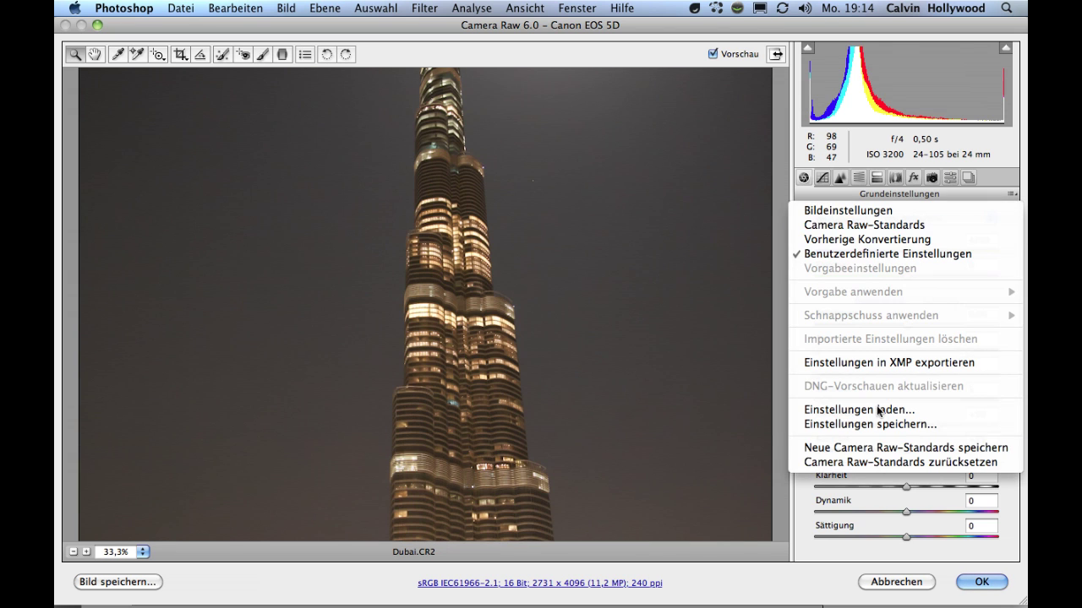
pyautogui.click(883, 462)
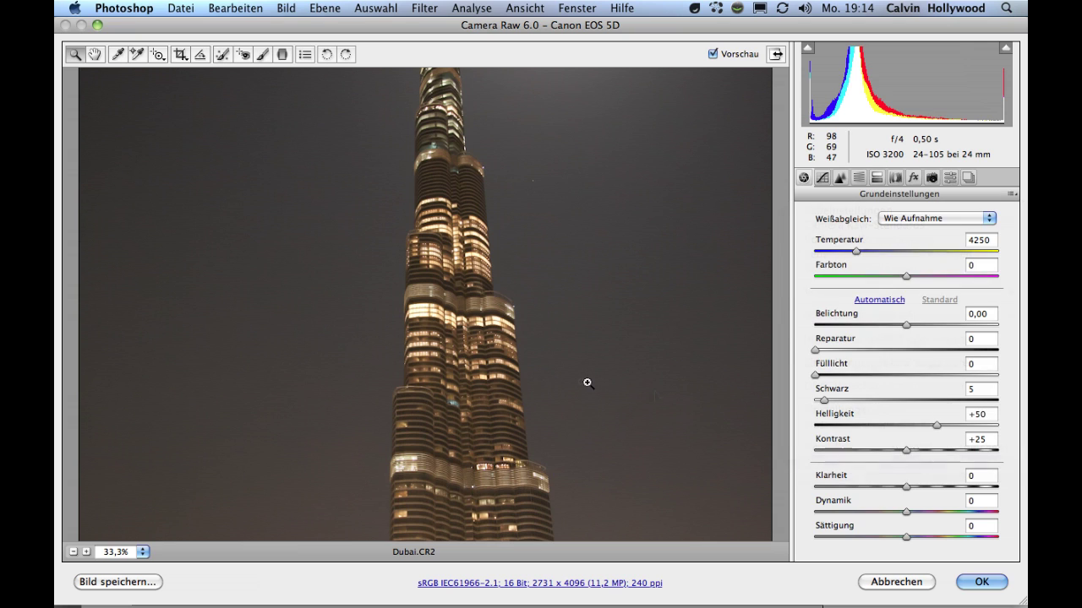
# Step: Examine the image noise in the night sky beside the tower at higher magnification
pyautogui.scroll(-10, 592, 381)
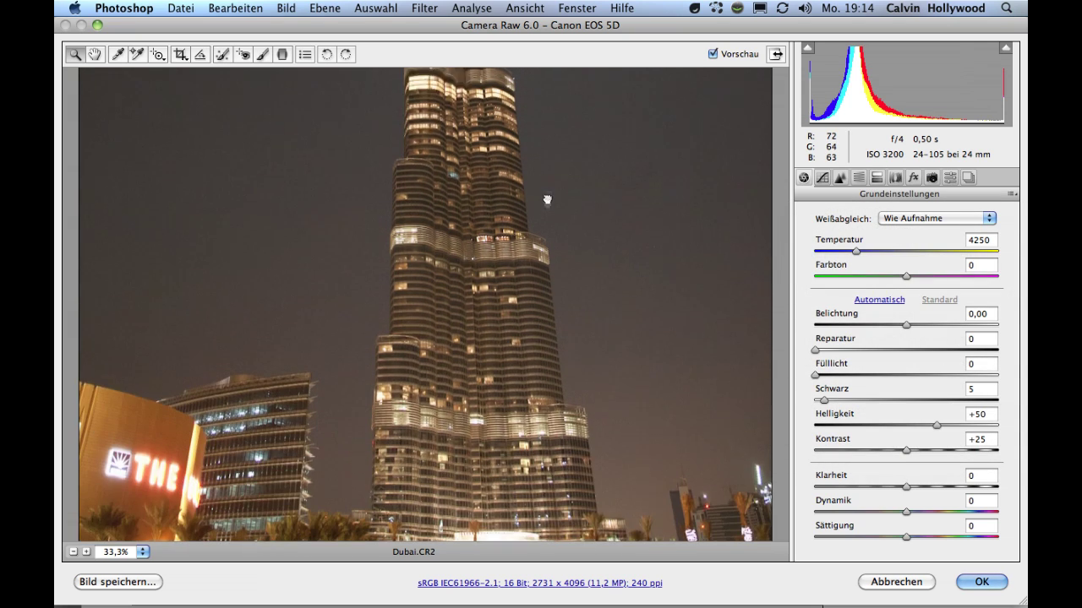
pyautogui.click(607, 295)
pyautogui.moveTo(613, 296); pyautogui.dragTo(657, 420)
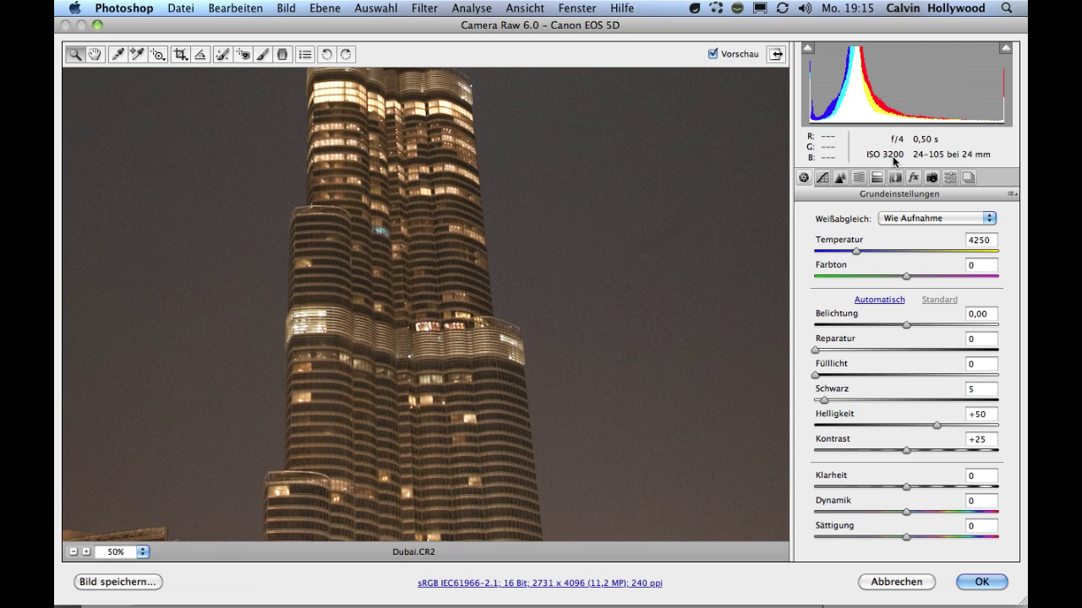
pyautogui.click(598, 360)
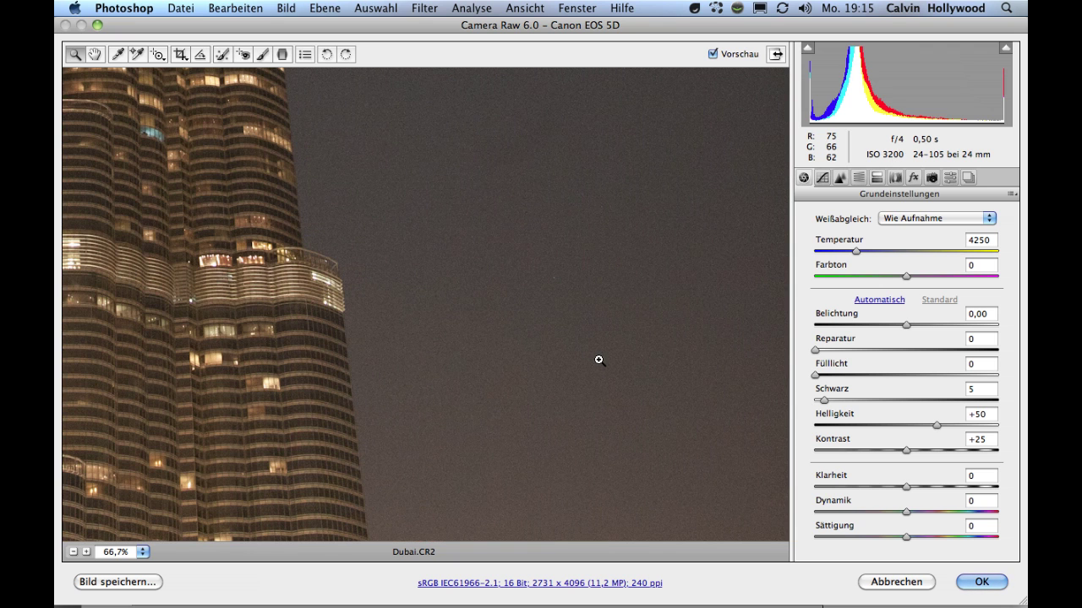
pyautogui.moveTo(511, 360); pyautogui.dragTo(664, 309)
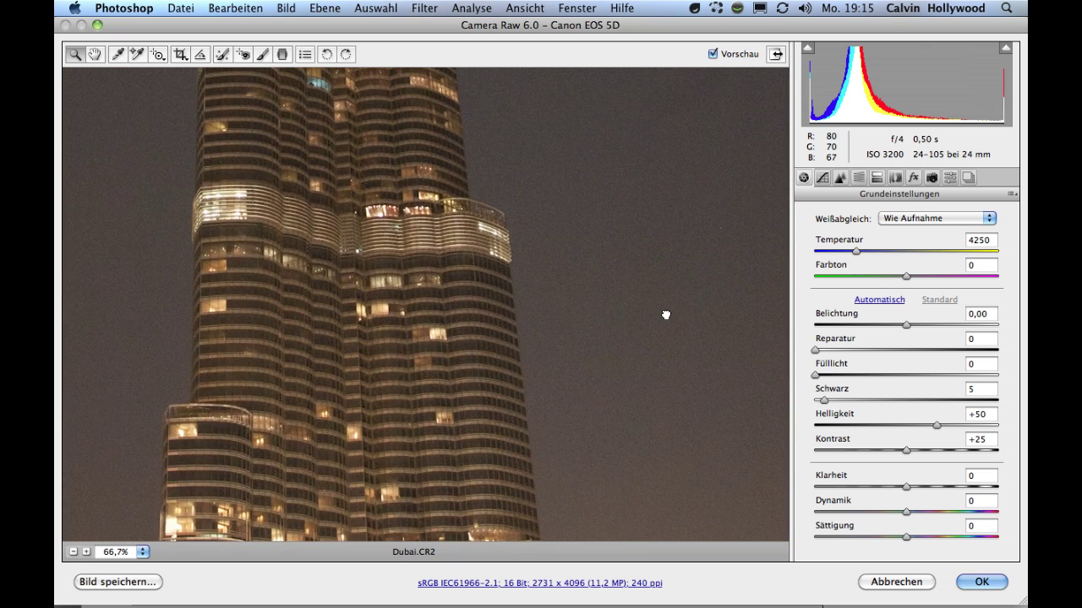
pyautogui.keyDown('alt'); pyautogui.click(490, 363); pyautogui.keyUp('alt')
pyautogui.keyDown('alt'); pyautogui.click(490, 364); pyautogui.keyUp('alt')
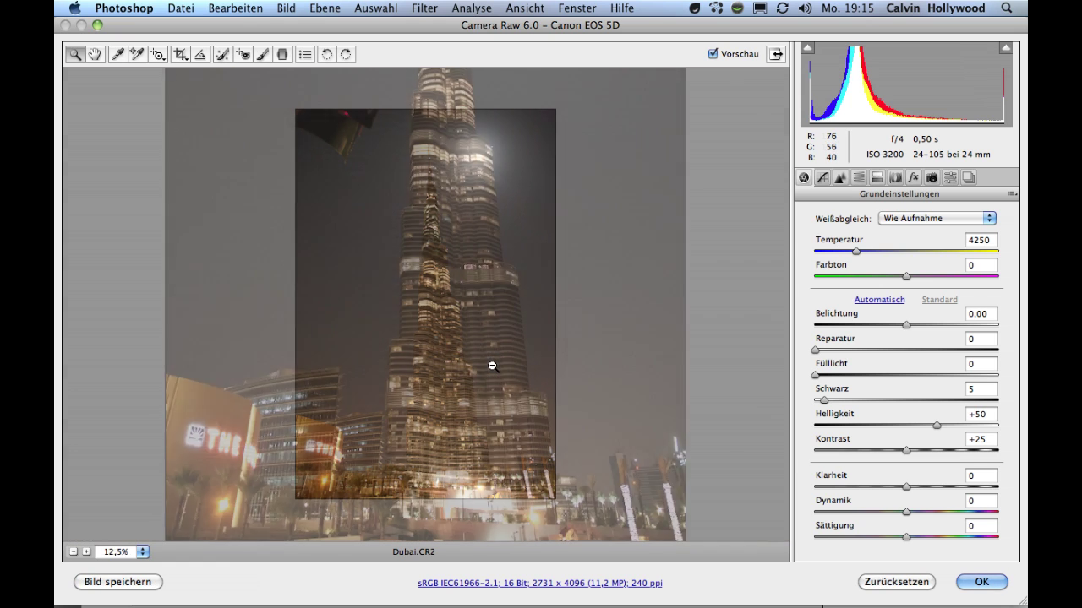
pyautogui.click(439, 339)
pyautogui.click(439, 340)
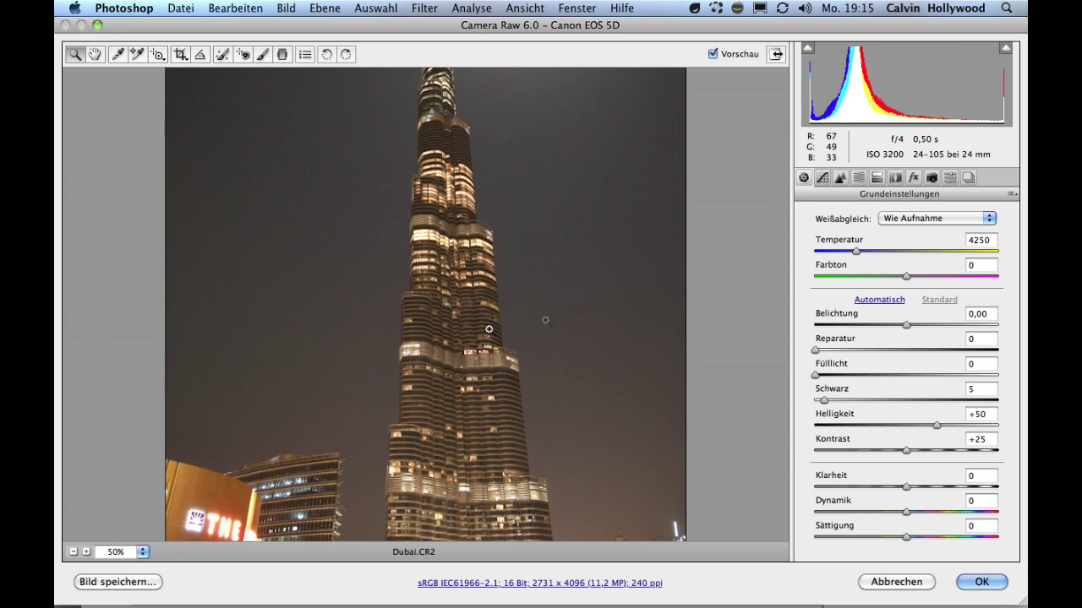
pyautogui.click(624, 312)
pyautogui.moveTo(630, 306); pyautogui.dragTo(700, 364)
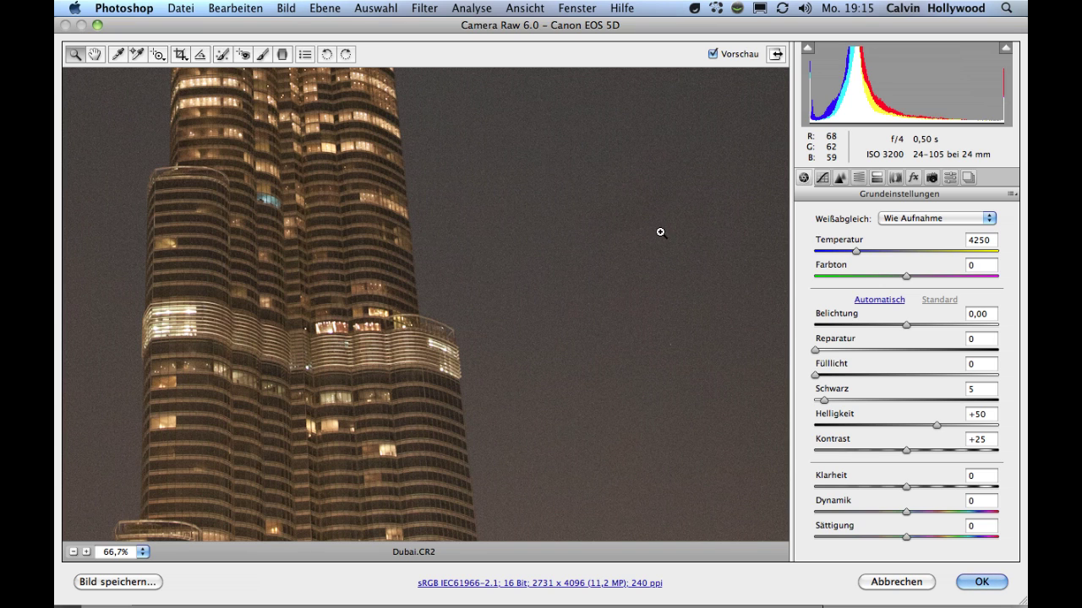
# Step: Apply luminance noise reduction slightly below 70 with Luminanzdetails at 54, and compare the photo with and without the preview
pyautogui.click(840, 178)
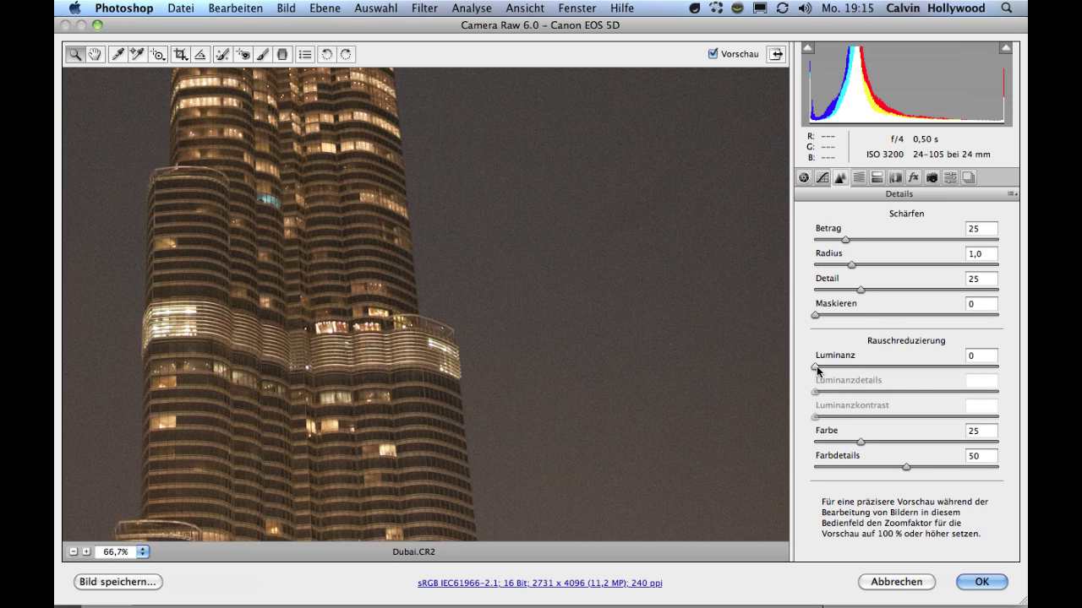
pyautogui.moveTo(816, 368); pyautogui.dragTo(930, 371)
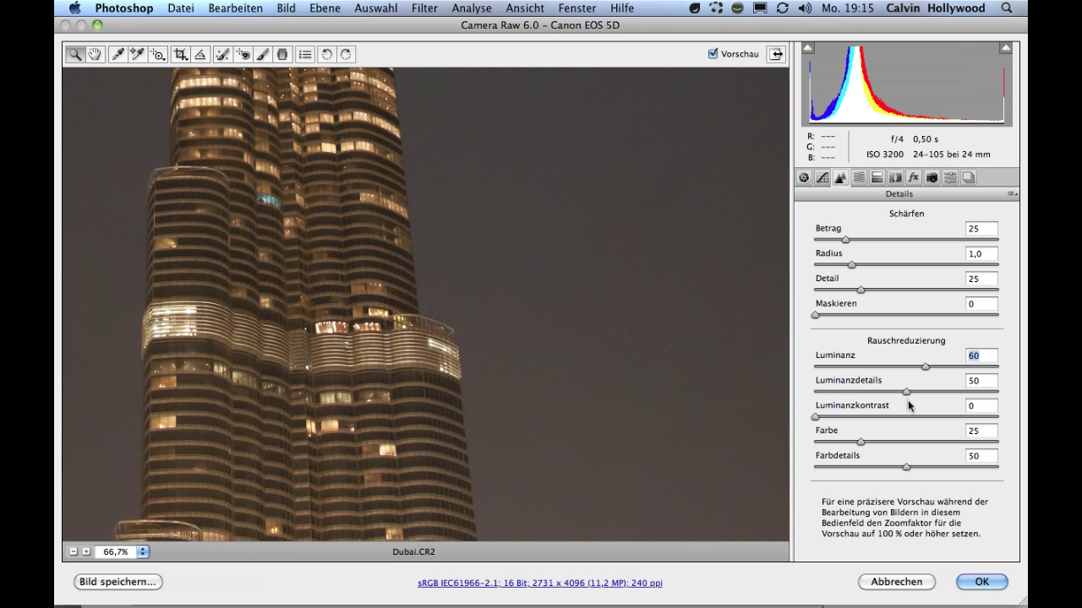
pyautogui.moveTo(907, 393); pyautogui.dragTo(943, 368)
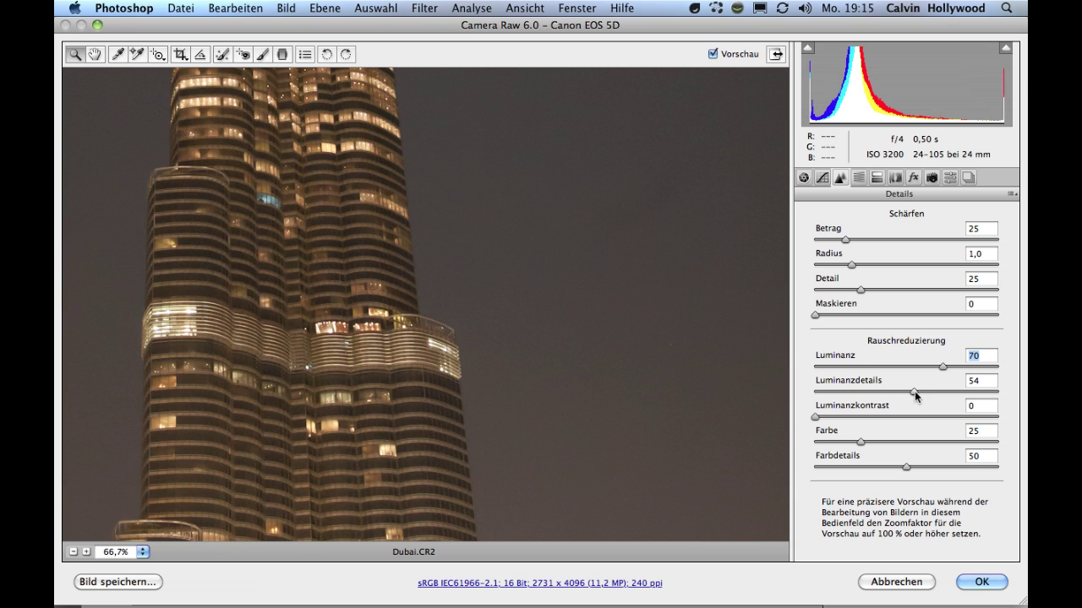
pyautogui.moveTo(941, 366); pyautogui.dragTo(932, 365)
pyautogui.click(712, 54)
pyautogui.click(712, 54)
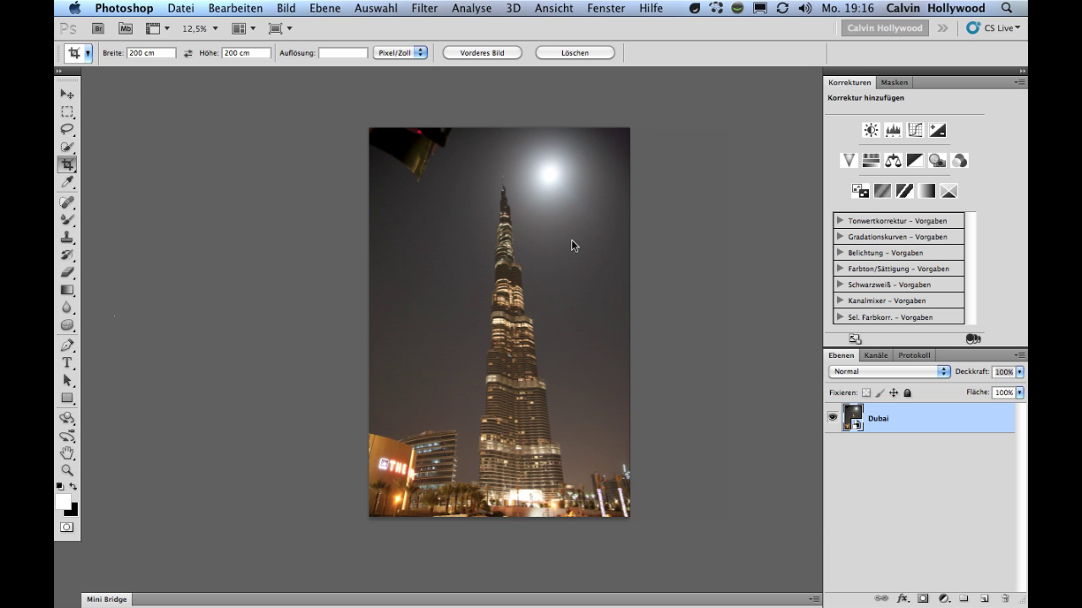
# Step: Bring up the comparison document with the CS4 and CS5 layers and frame the tower's edge against the sky
pyautogui.press('f')
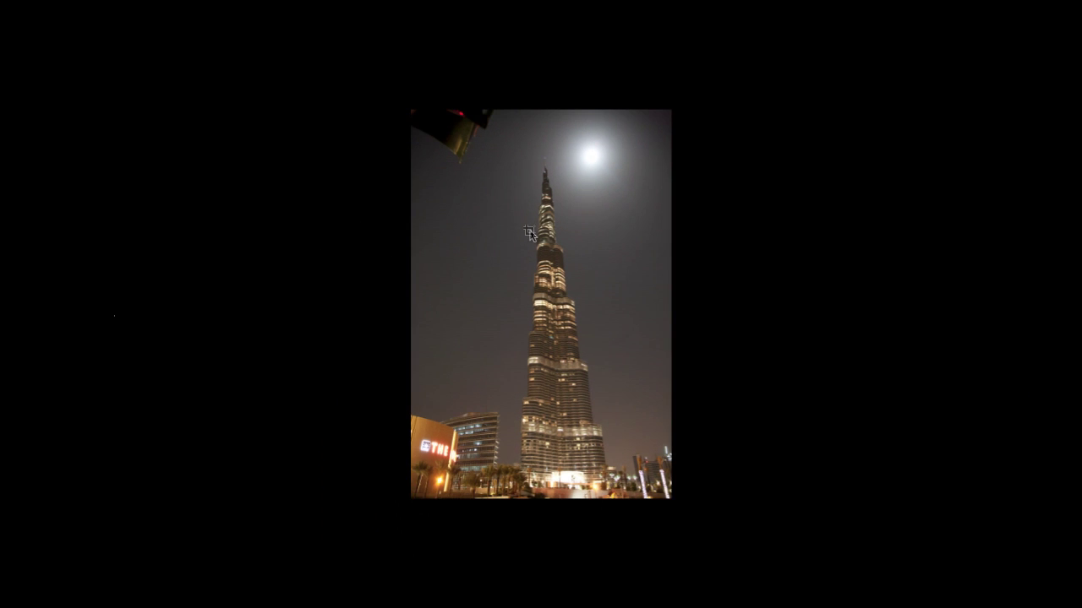
pyautogui.press('f')
pyautogui.click(205, 77)
pyautogui.press('Tab')
pyautogui.moveTo(651, 292); pyautogui.dragTo(543, 302)
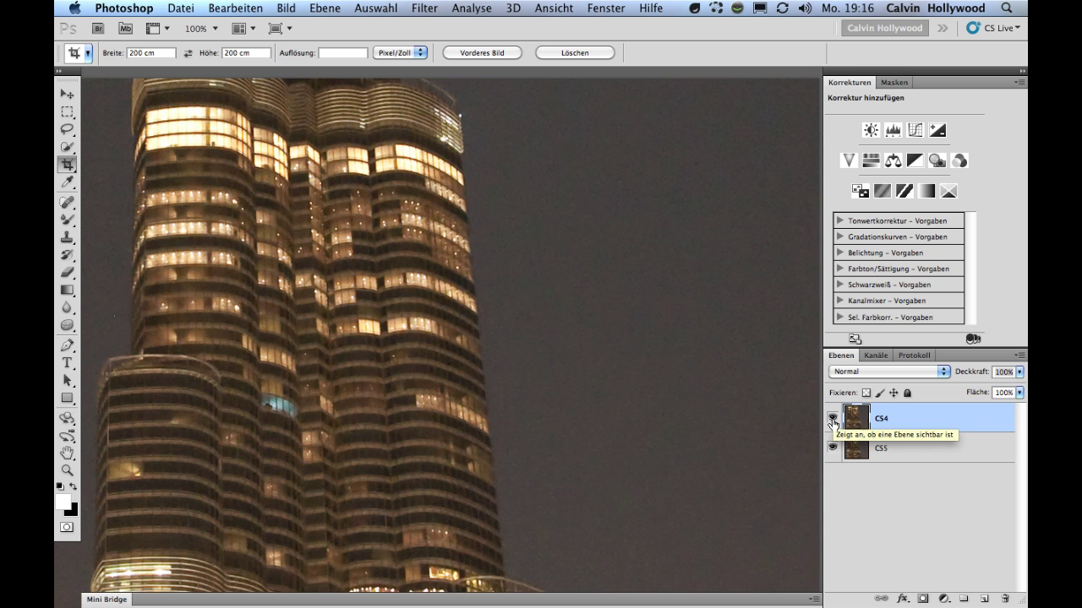
pyautogui.moveTo(621, 301); pyautogui.dragTo(633, 189)
pyautogui.moveTo(640, 361); pyautogui.dragTo(600, 378)
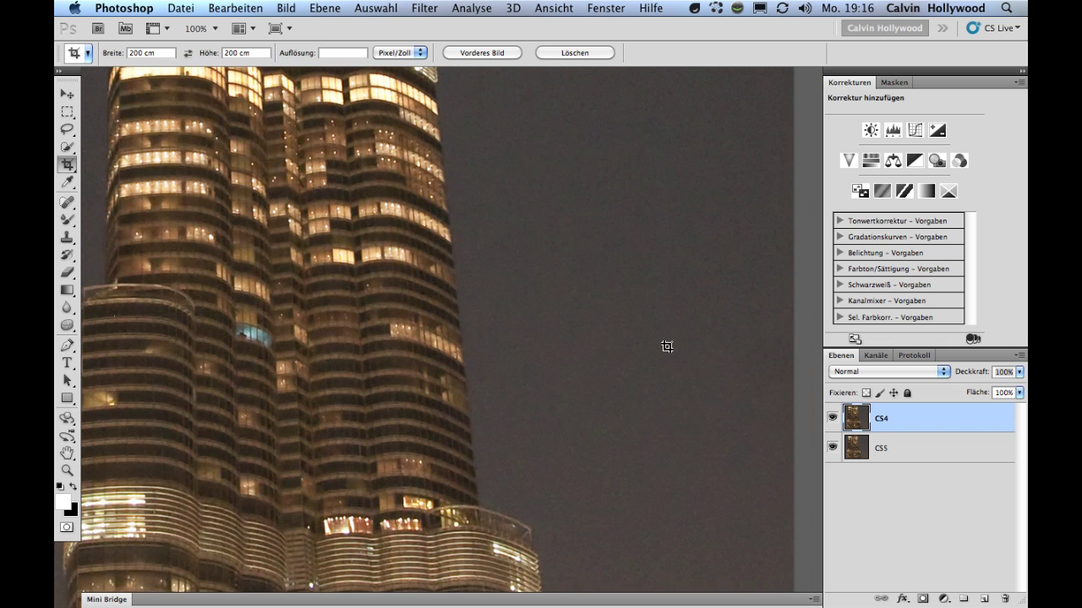
# Step: Compare the noise reduction of both versions by repeatedly hiding and showing the CS4 layer over the CS5 layer
pyautogui.click(832, 418)
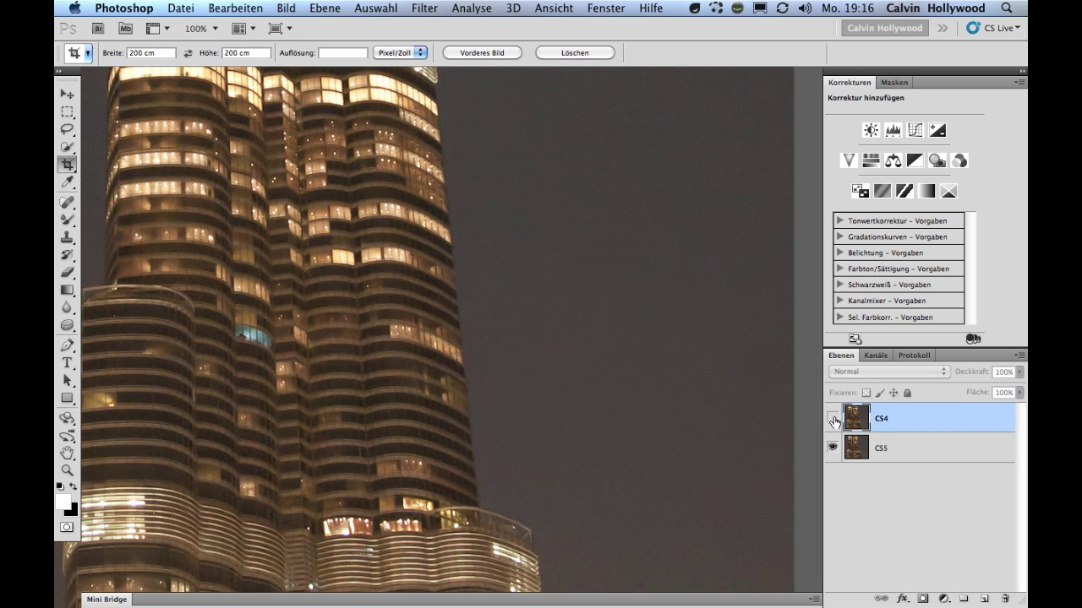
pyautogui.moveTo(550, 368); pyautogui.dragTo(579, 369)
pyautogui.moveTo(600, 369); pyautogui.dragTo(597, 369)
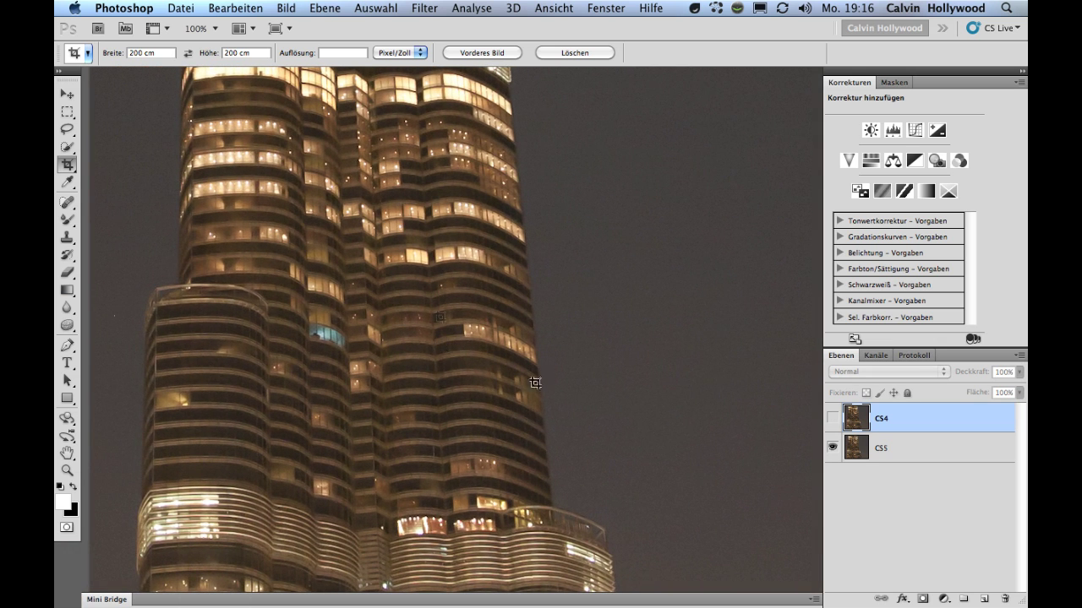
pyautogui.click(832, 418)
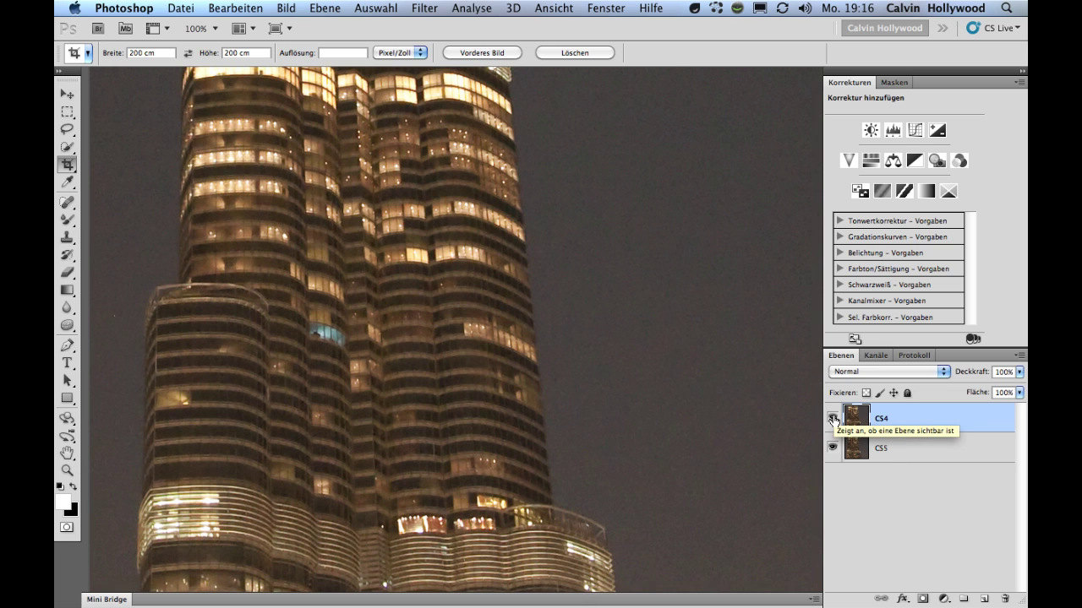
pyautogui.click(831, 419)
pyautogui.moveTo(671, 316); pyautogui.dragTo(650, 328)
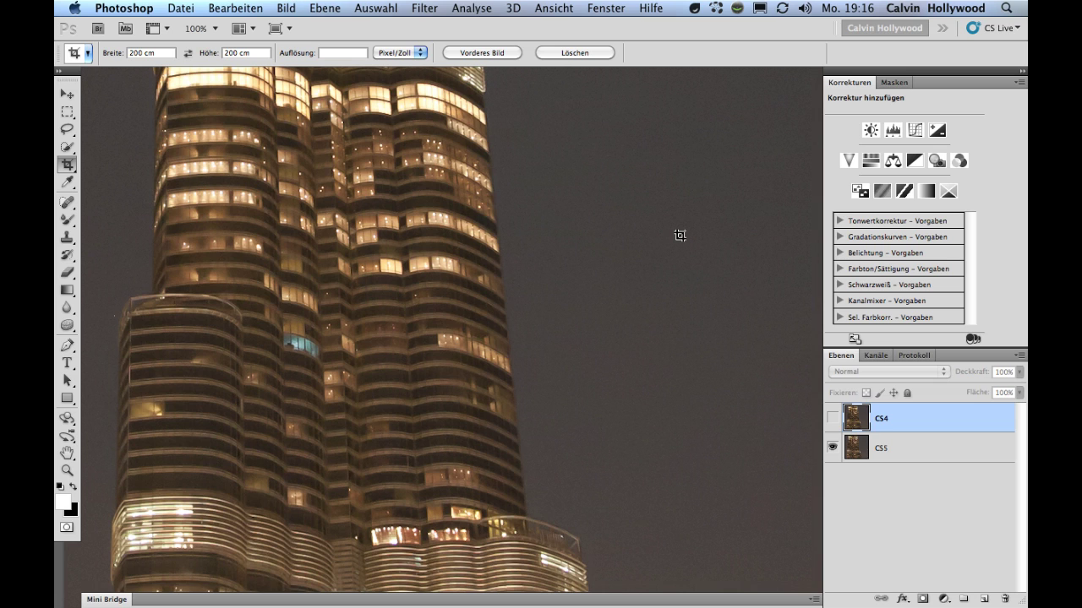
pyautogui.click(832, 417)
pyautogui.click(832, 418)
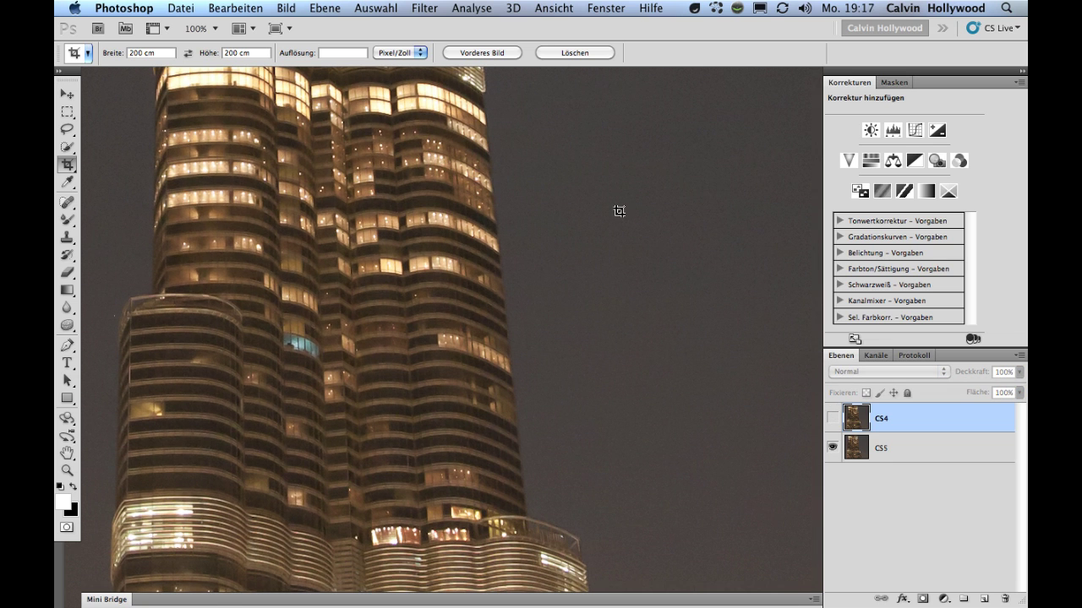